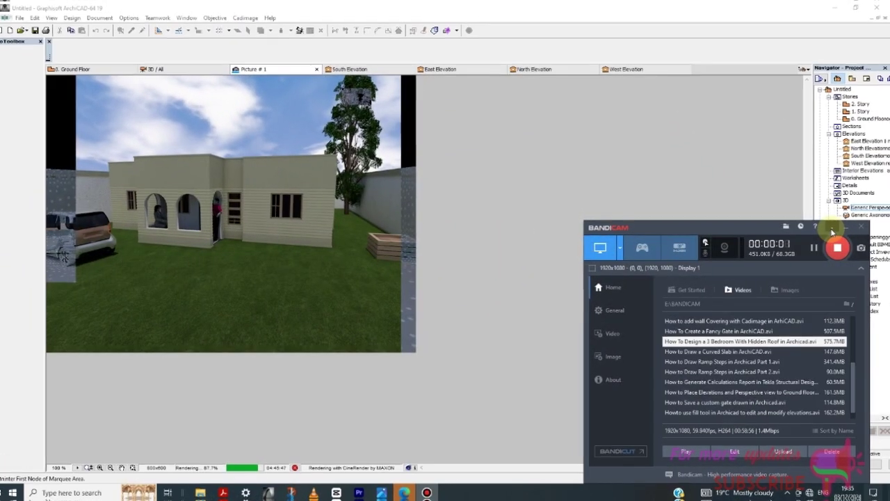
# Orbit the house in the 3D view to inspect it, then return to the rendered picture.
pyautogui.click(833, 229)
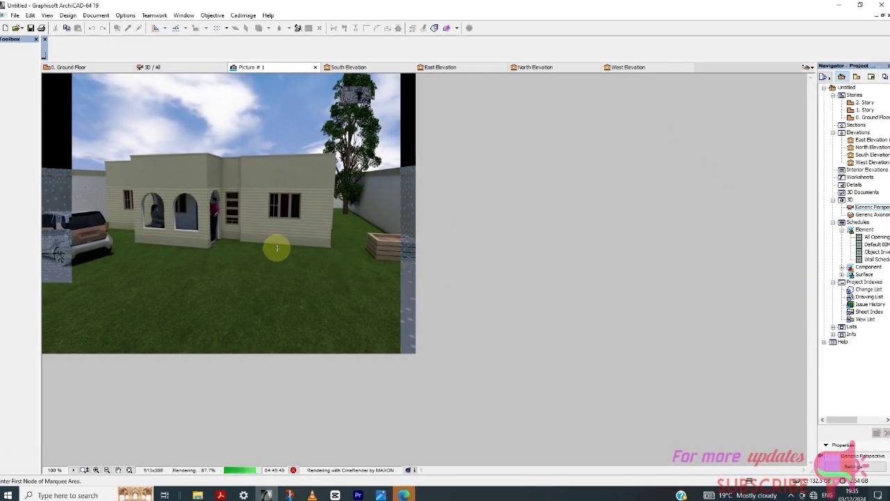
pyautogui.scroll(4, 274, 246)
pyautogui.scroll(-4, 376, 240)
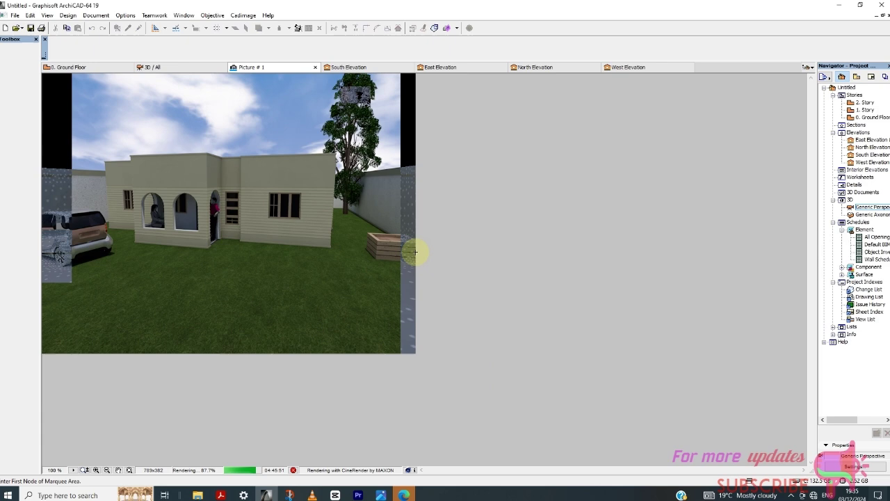
pyautogui.scroll(5, 170, 167)
pyautogui.click(175, 68)
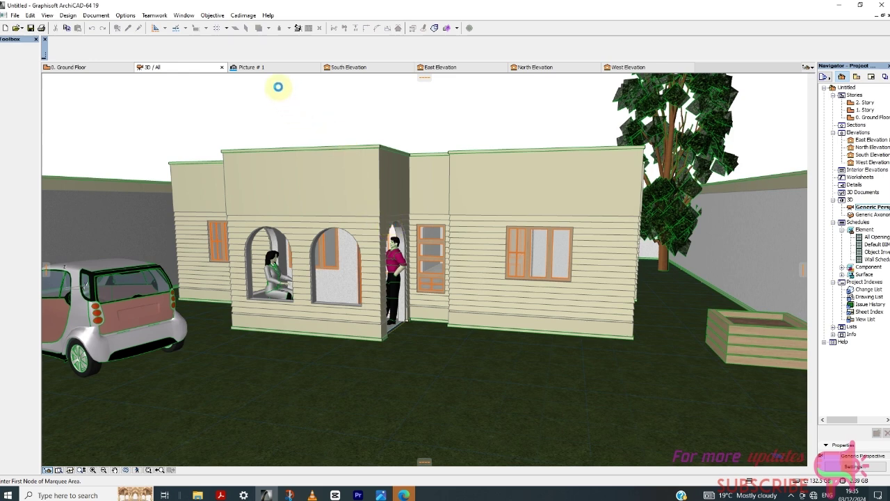
pyautogui.scroll(-2, 292, 118)
pyautogui.keyDown('shift'); pyautogui.moveTo(390, 174); pyautogui.dragTo(420, 222, button='middle'); pyautogui.keyUp('shift')
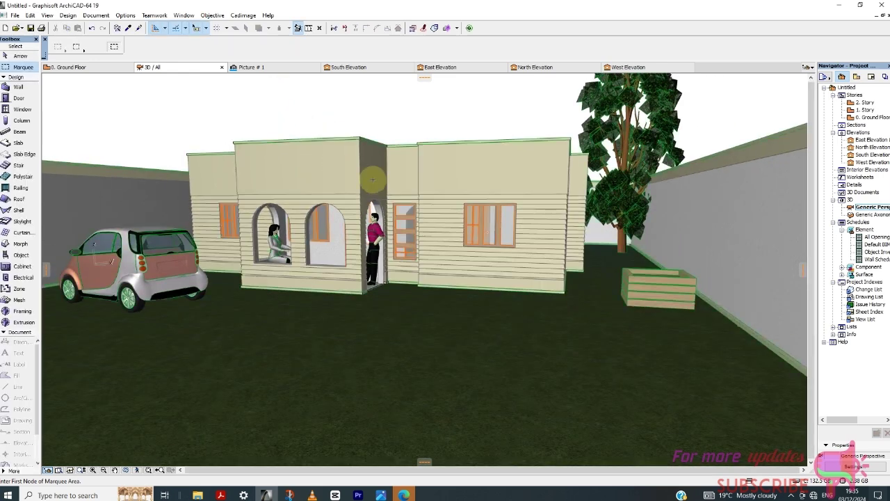
pyautogui.keyDown('shift'); pyautogui.moveTo(423, 126); pyautogui.dragTo(84, 71, button='middle'); pyautogui.keyUp('shift')
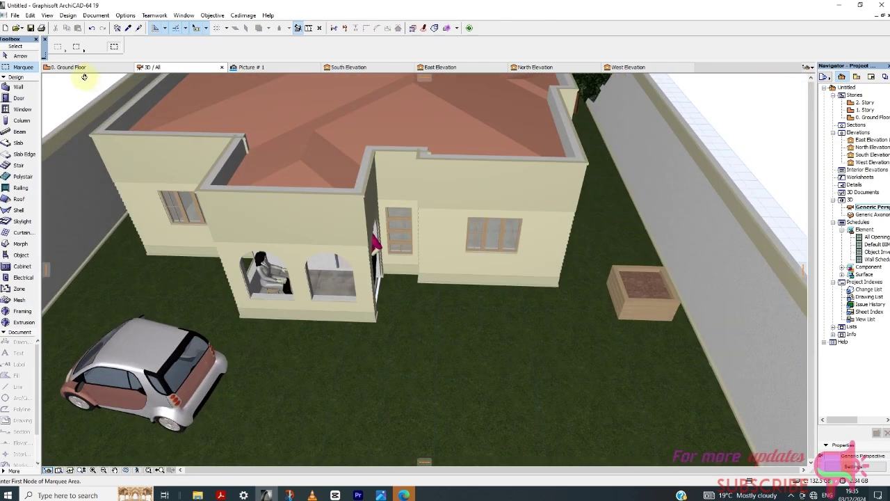
pyautogui.click(252, 68)
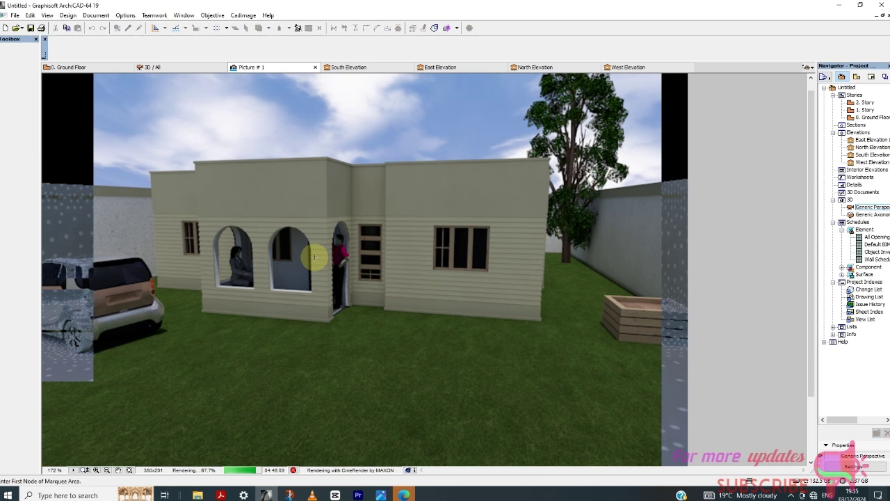
pyautogui.scroll(-3, 323, 227)
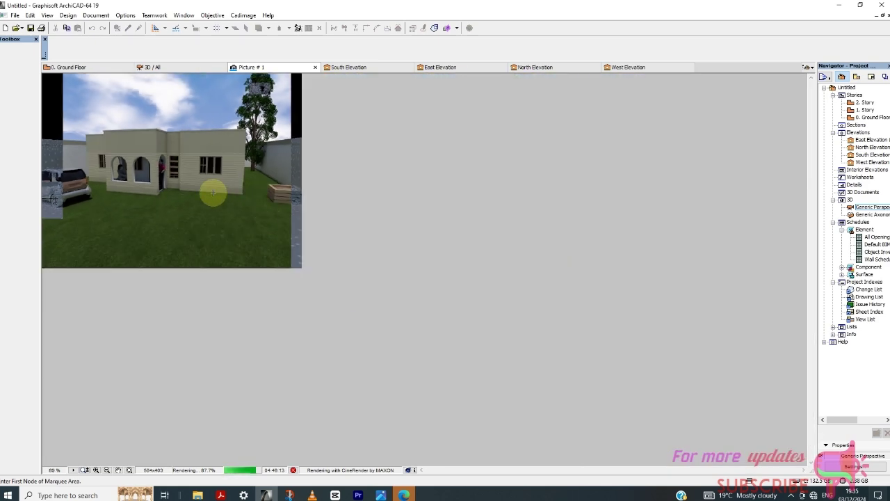
pyautogui.scroll(3, 153, 162)
pyautogui.scroll(-3, 194, 179)
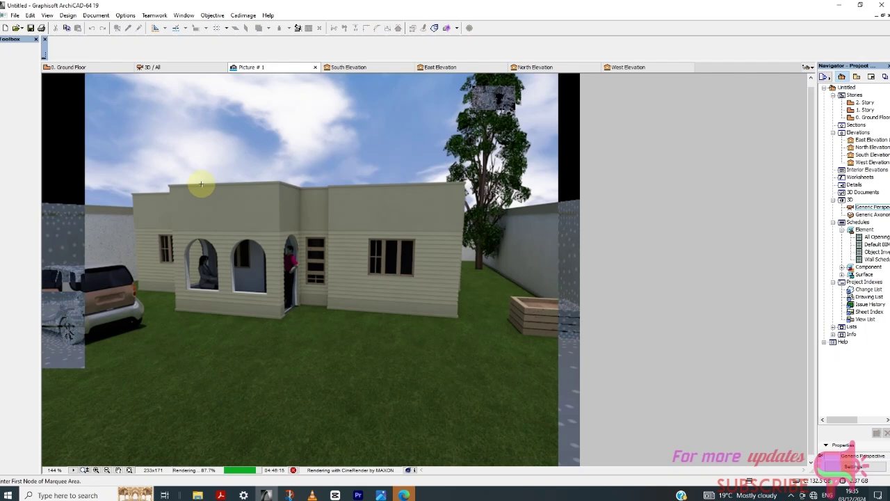
# Open PhotoRendering Settings from Document > Creative Imaging.
pyautogui.click(92, 16)
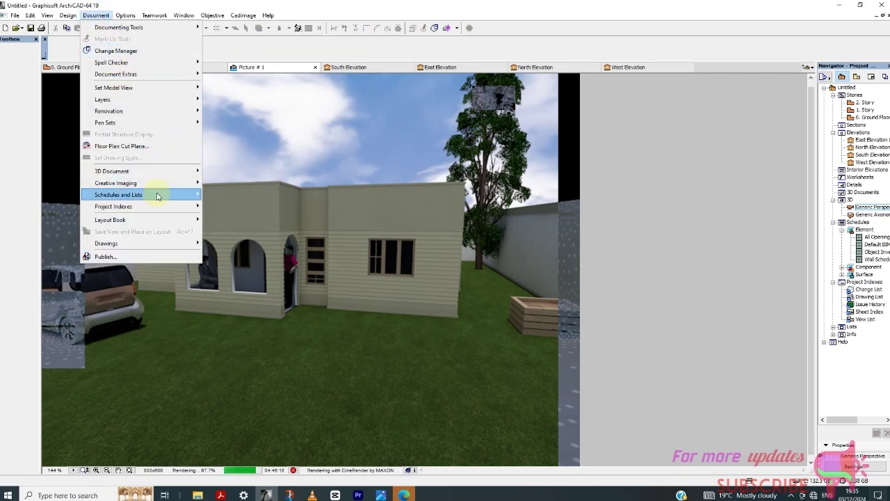
pyautogui.moveTo(150, 186)
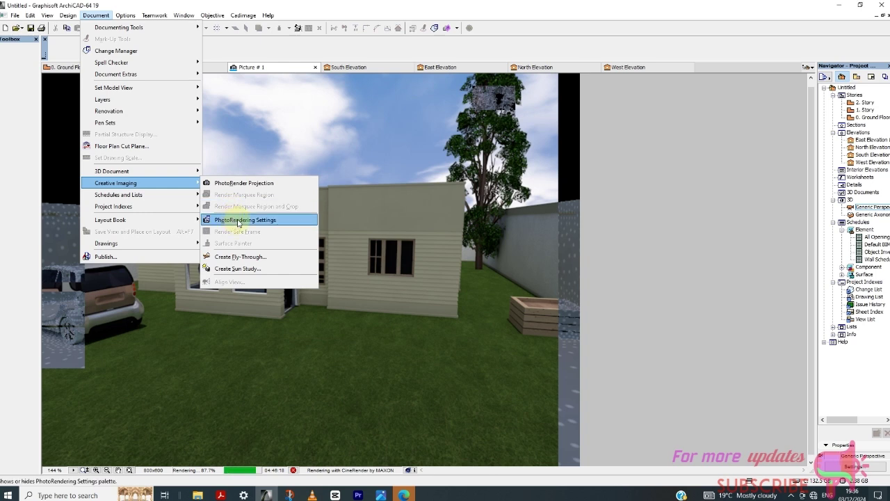
pyautogui.click(238, 221)
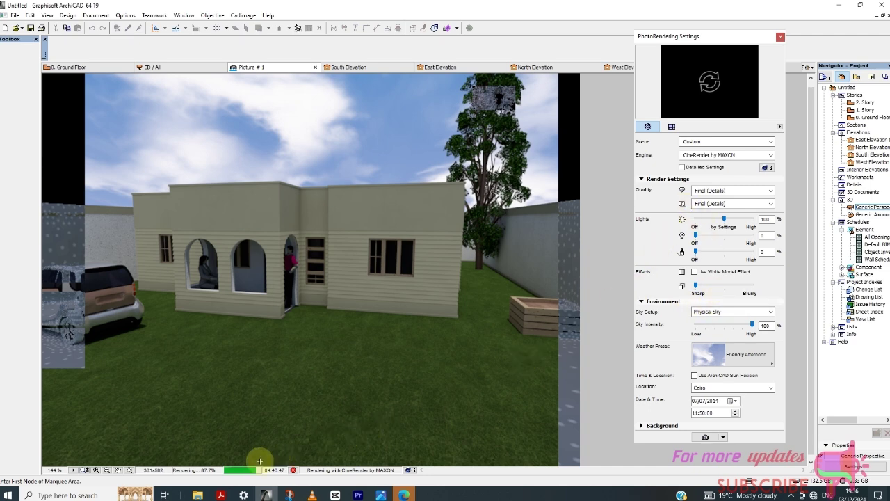
# Keep the Custom scene and CineRender by MAXON as the rendering engine.
pyautogui.scroll(-2, 250, 243)
pyautogui.scroll(2, 249, 145)
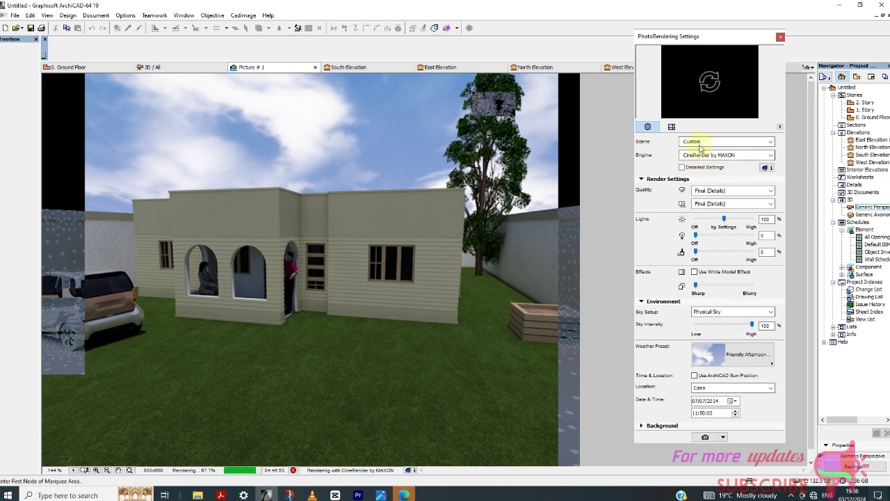
pyautogui.click(700, 143)
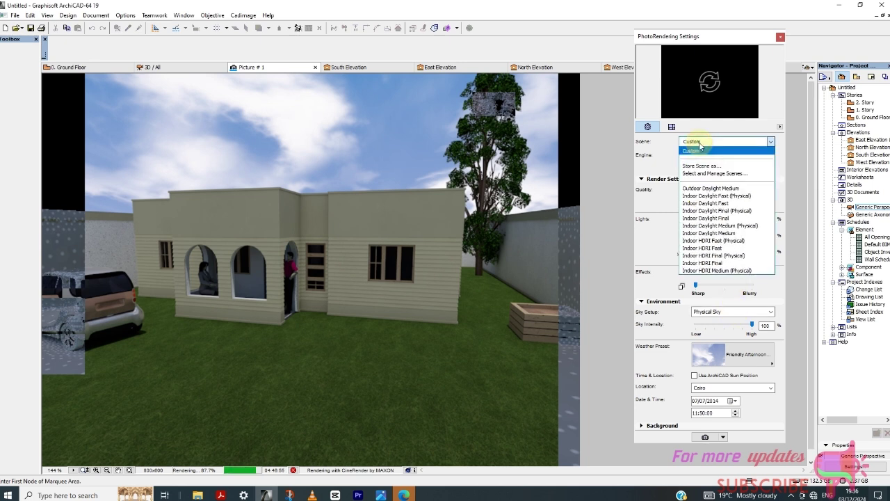
pyautogui.click(697, 150)
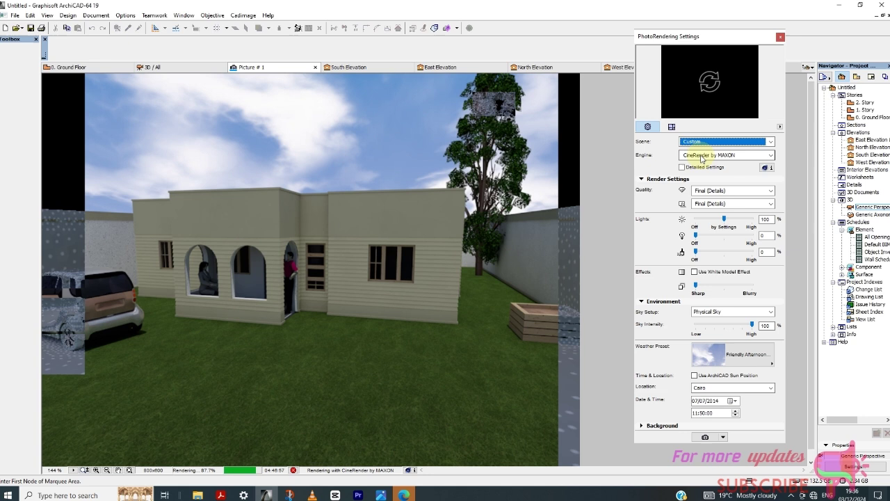
pyautogui.click(696, 156)
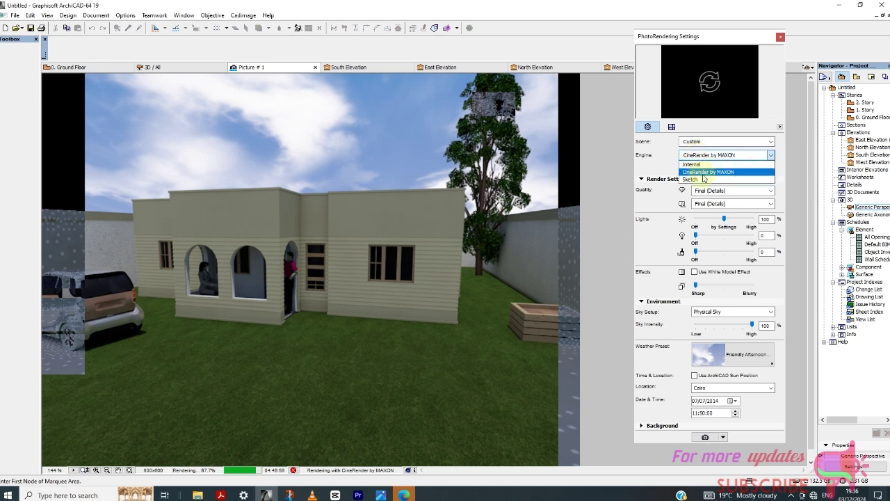
pyautogui.click(703, 173)
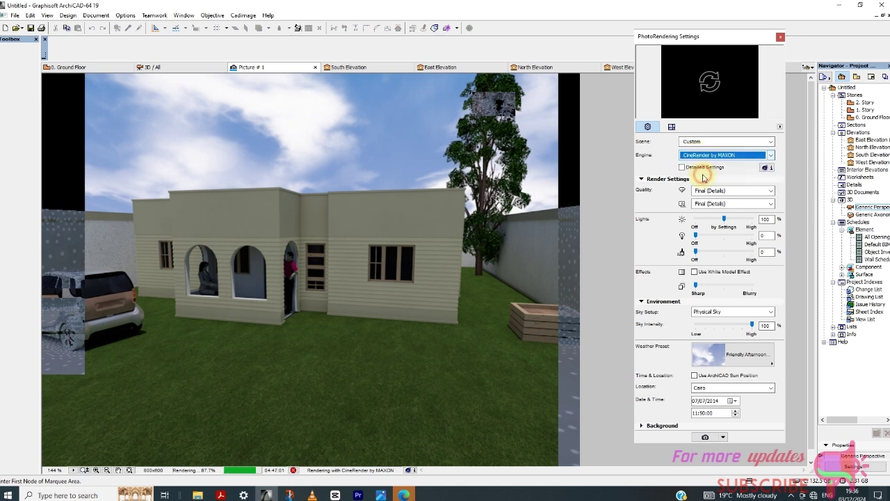
# Set render and light quality to Final (Details) and the sky setup to Physical Sky.
pyautogui.click(719, 194)
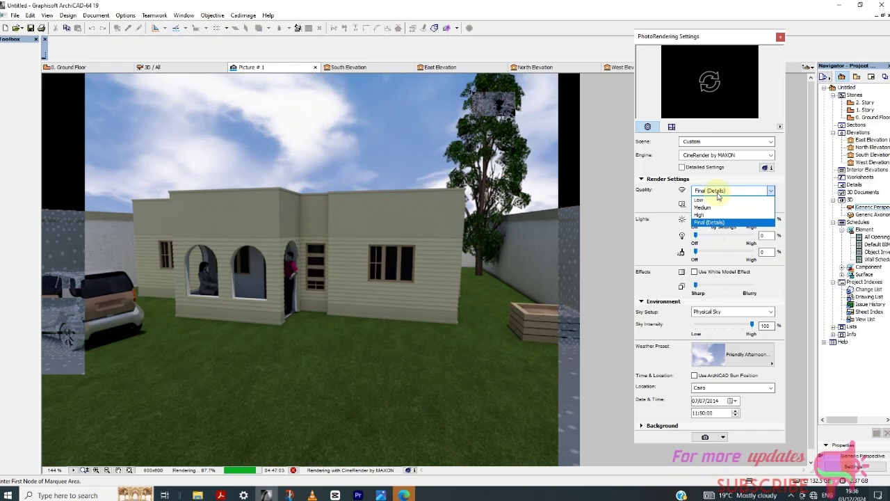
pyautogui.click(725, 193)
pyautogui.click(727, 203)
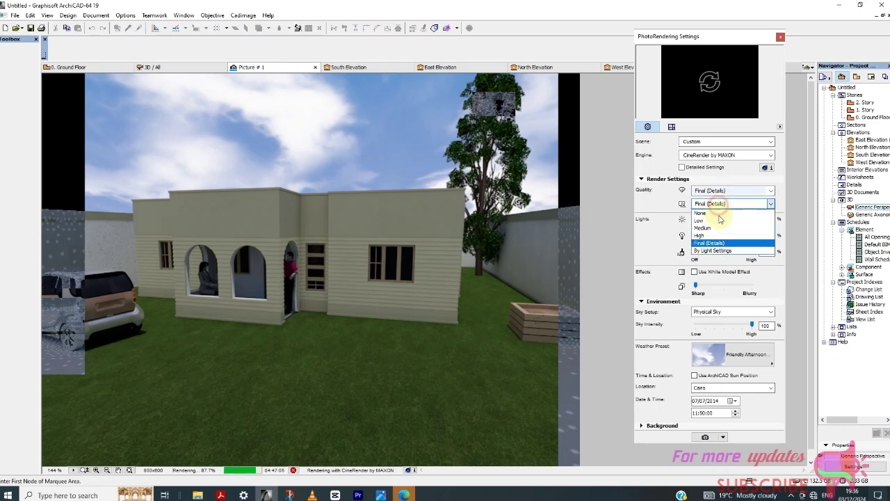
pyautogui.click(720, 252)
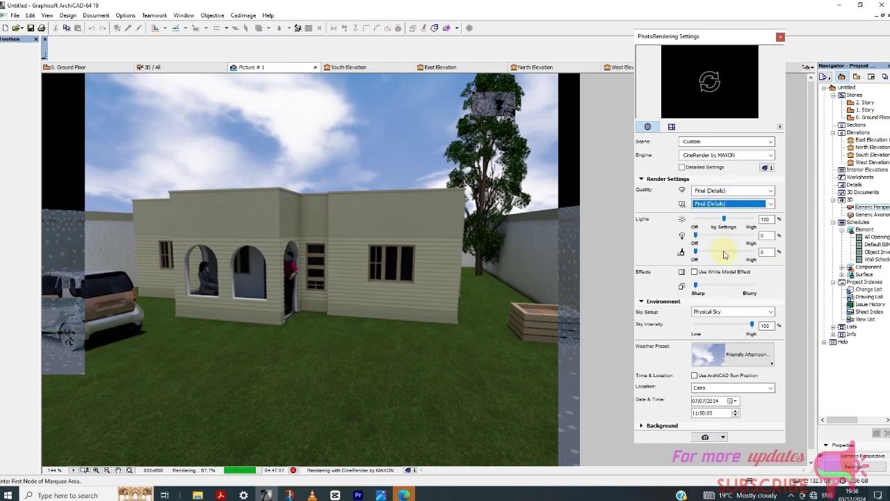
pyautogui.click(719, 313)
pyautogui.click(720, 329)
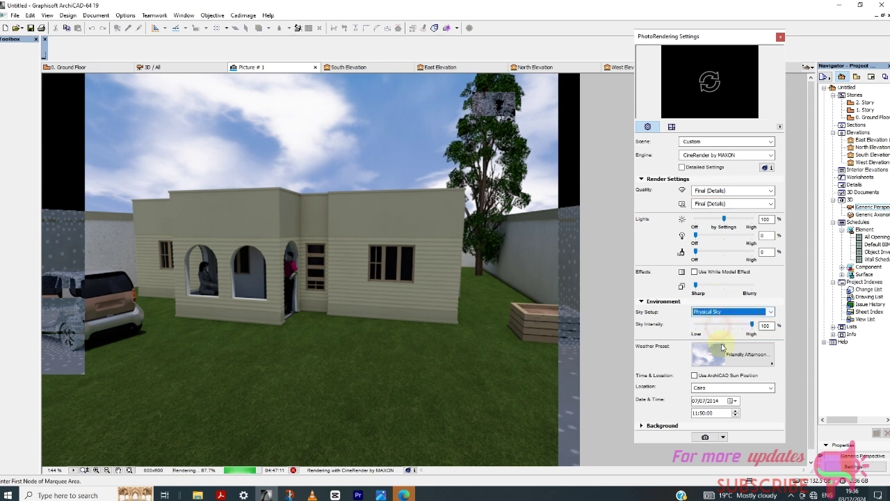
pyautogui.click(746, 361)
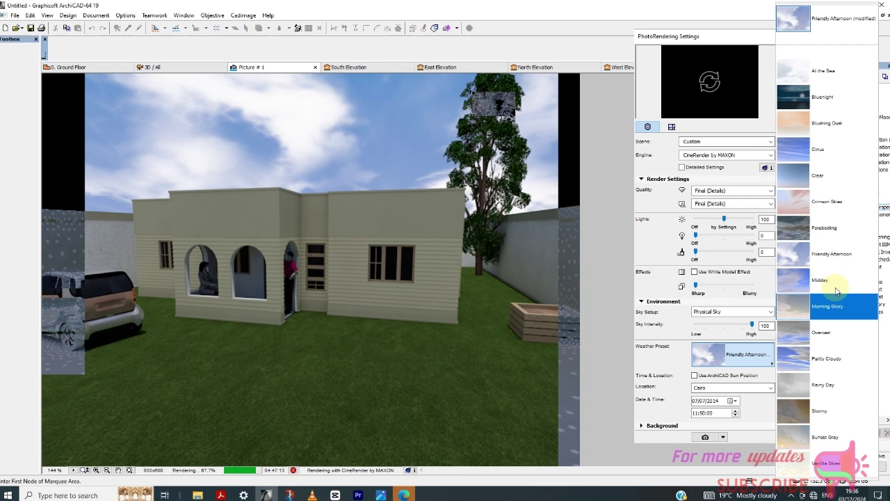
# Apply the Friendly Afternoon weather preset, keep a Custom location, and edit the sun's time.
pyautogui.click(833, 262)
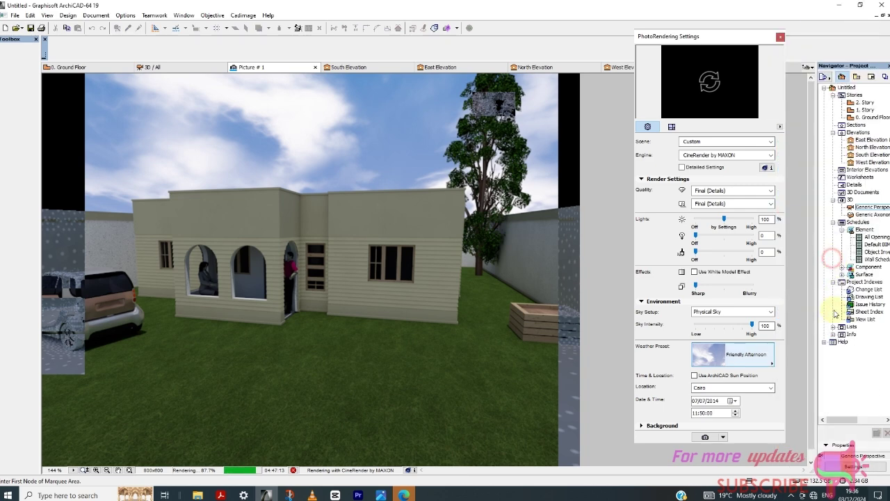
pyautogui.click(771, 387)
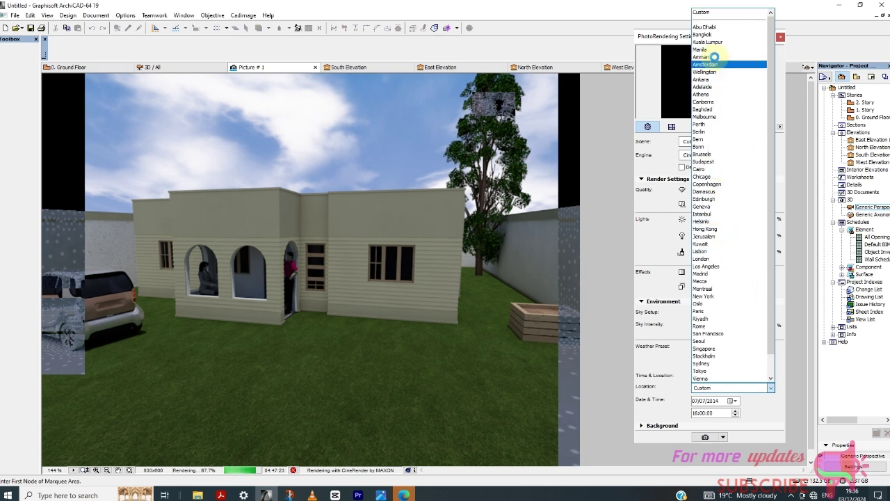
pyautogui.click(668, 88)
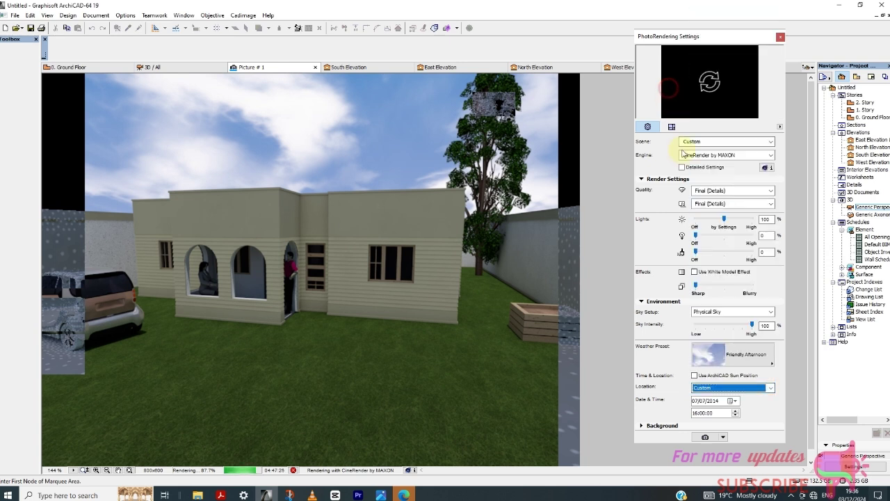
pyautogui.click(706, 413)
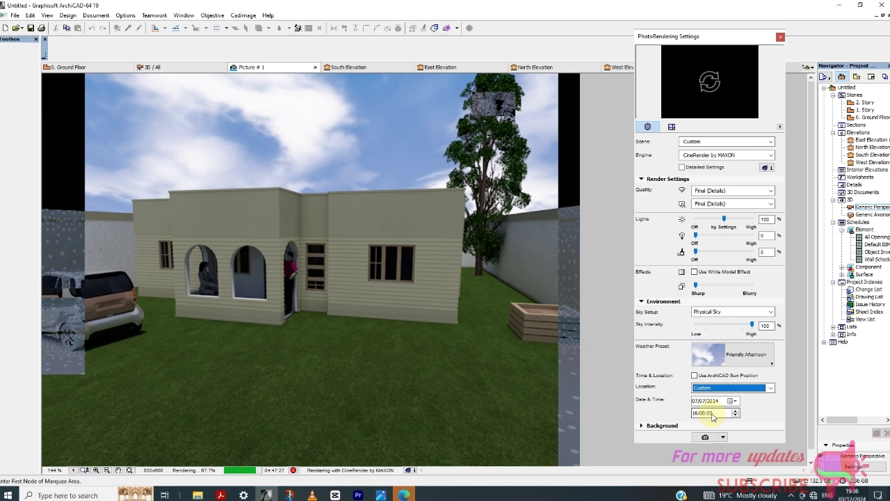
pyautogui.click(719, 414)
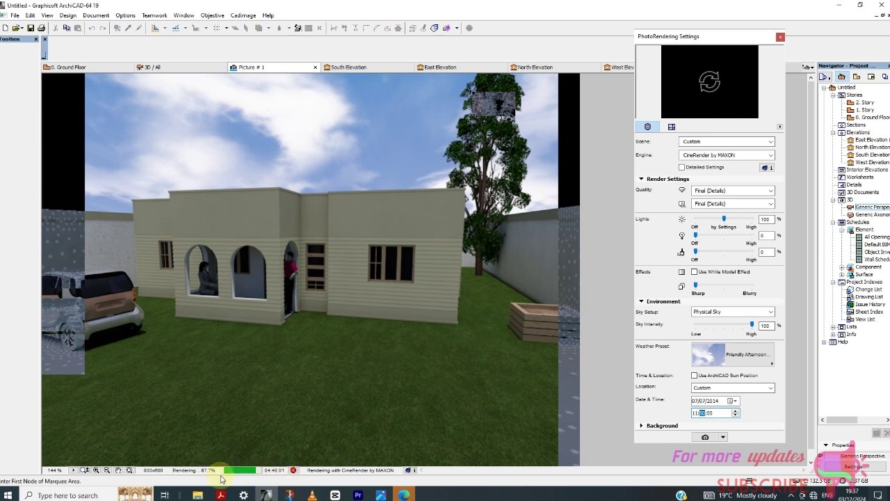
# Show the background options and start a new render into a fresh picture.
pyautogui.click(637, 426)
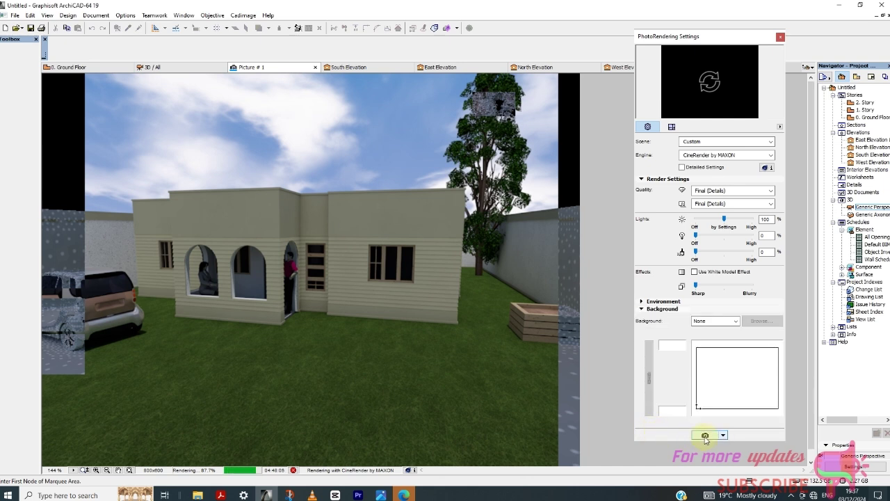
pyautogui.click(705, 436)
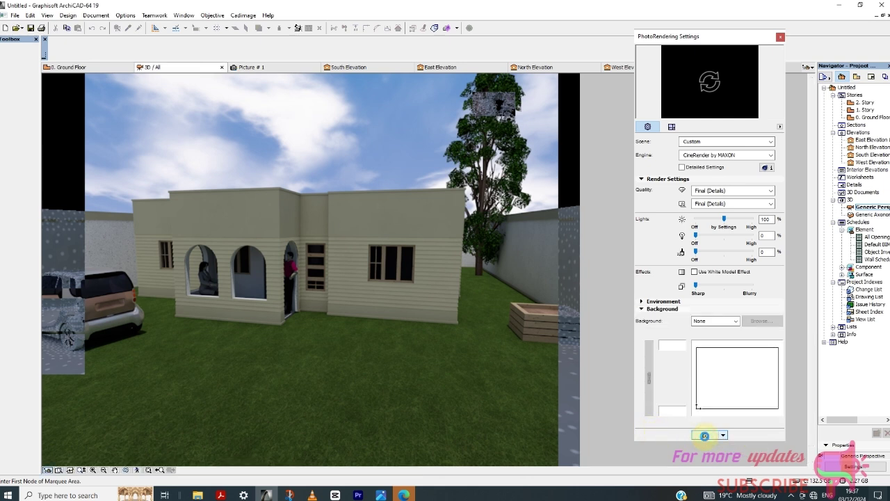
pyautogui.click(705, 436)
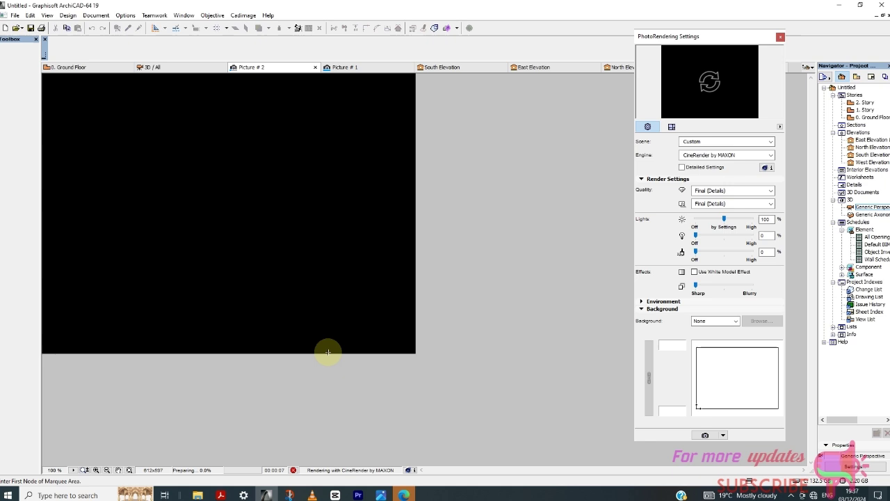
# Compare the earlier picture with the in-progress house render, zooming in and out.
pyautogui.click(358, 67)
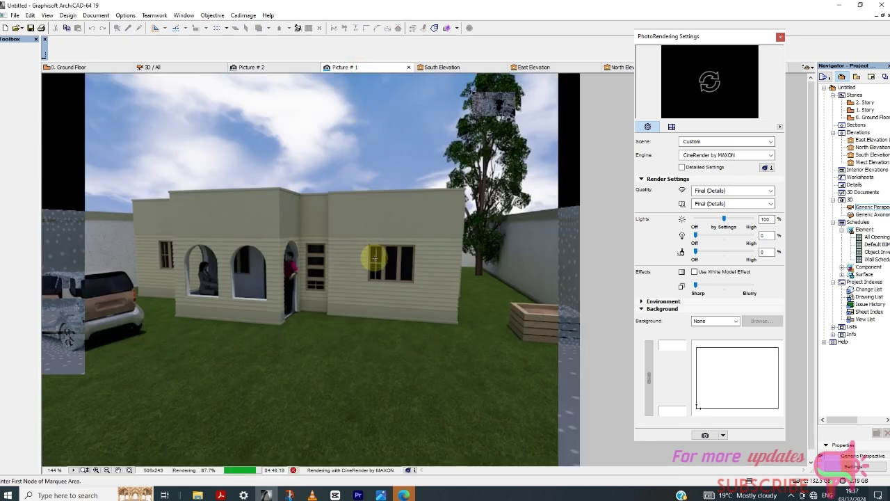
pyautogui.click(292, 67)
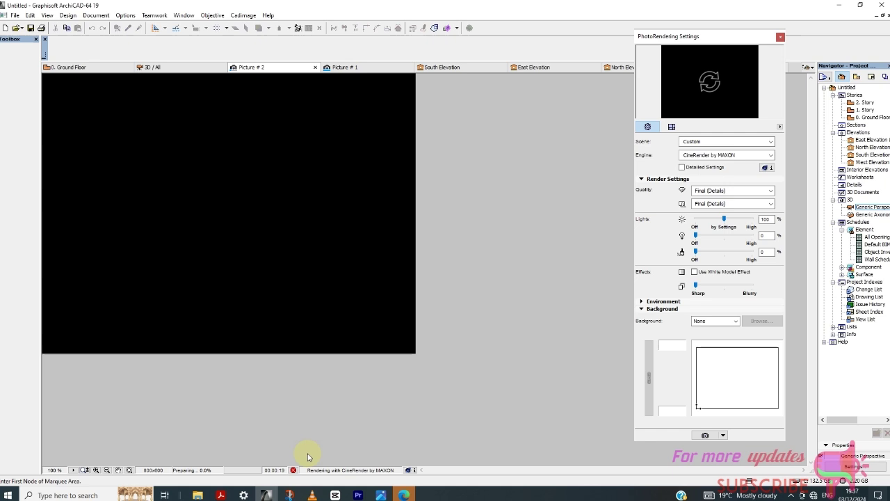
pyautogui.click(370, 68)
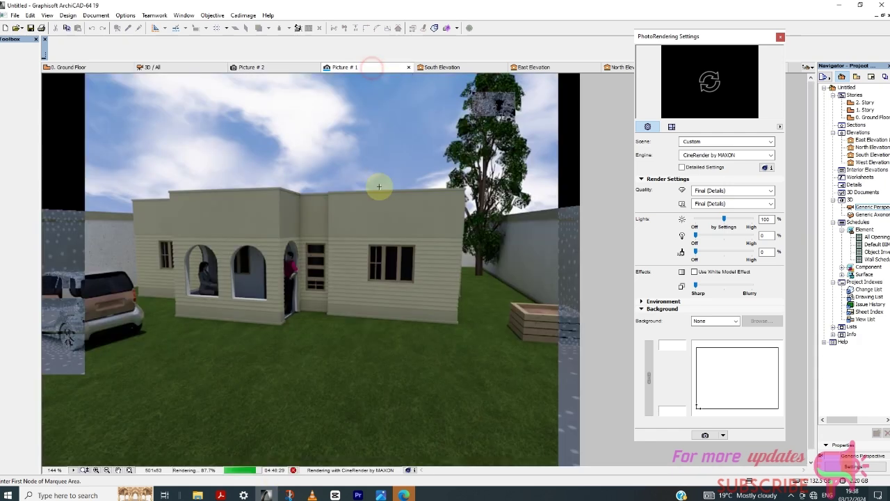
pyautogui.scroll(-2, 294, 388)
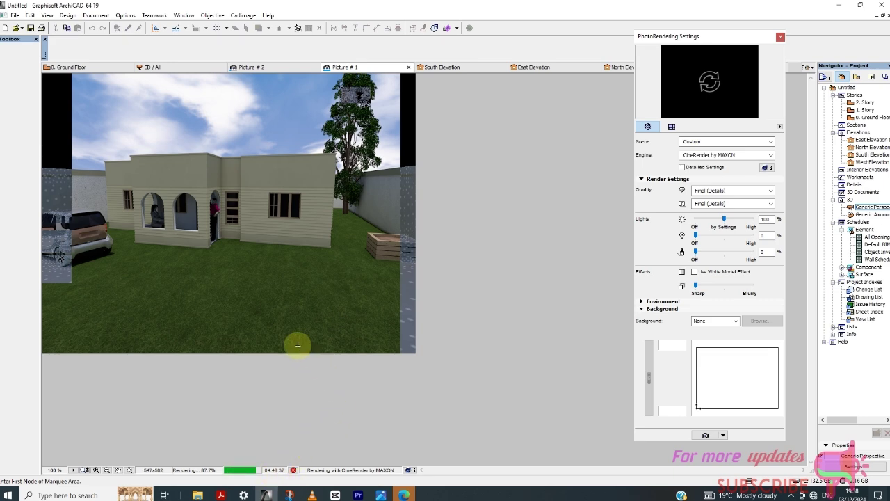
pyautogui.scroll(2, 292, 288)
pyautogui.scroll(-1, 370, 322)
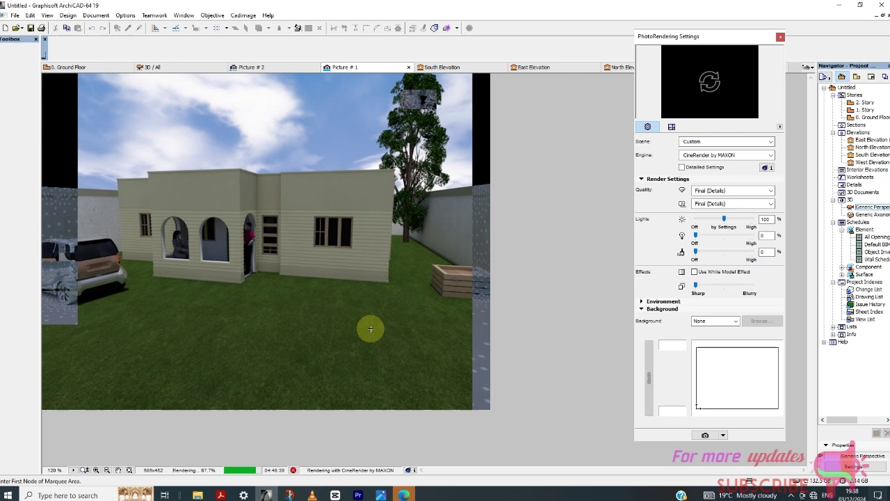
pyautogui.scroll(2, 388, 341)
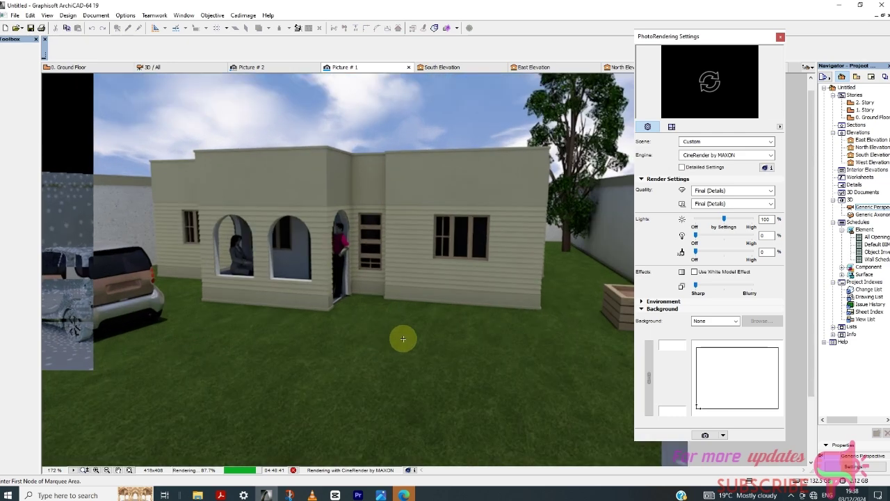
pyautogui.scroll(-2, 413, 310)
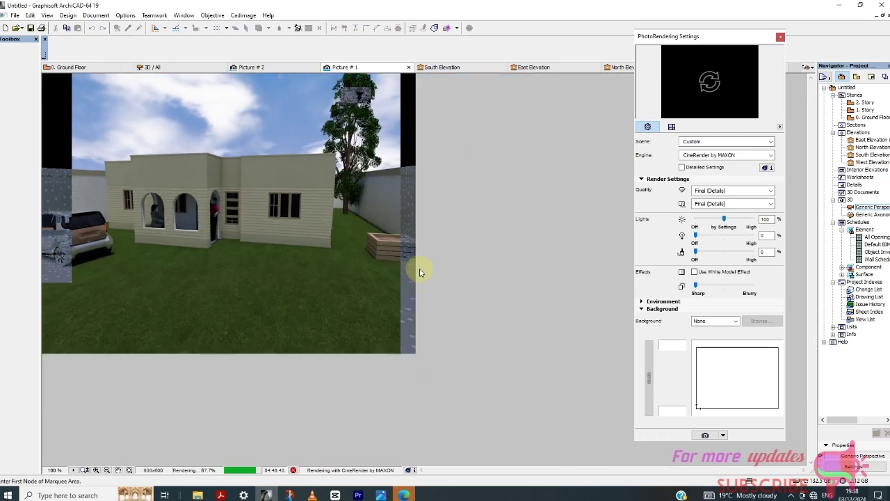
pyautogui.scroll(2, 229, 115)
pyautogui.scroll(-3, 290, 132)
# Check the still-black second render, then return to zoom the in-progress house render.
pyautogui.click(254, 67)
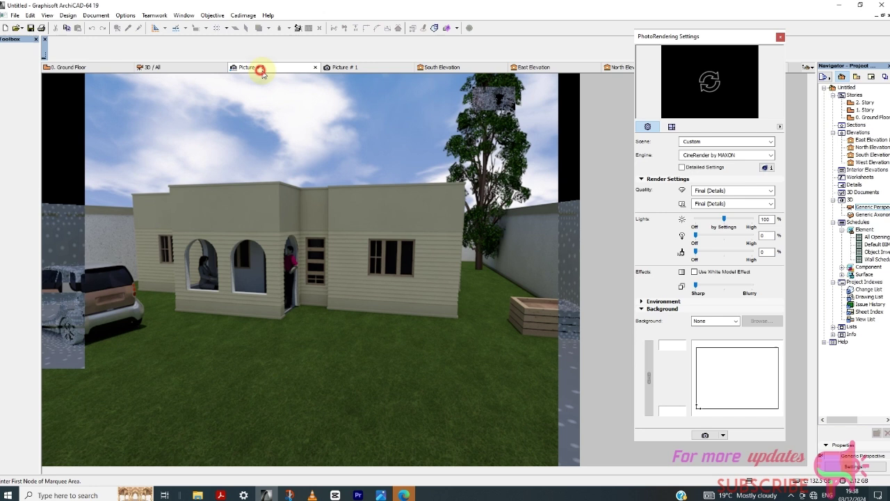
pyautogui.scroll(2, 243, 263)
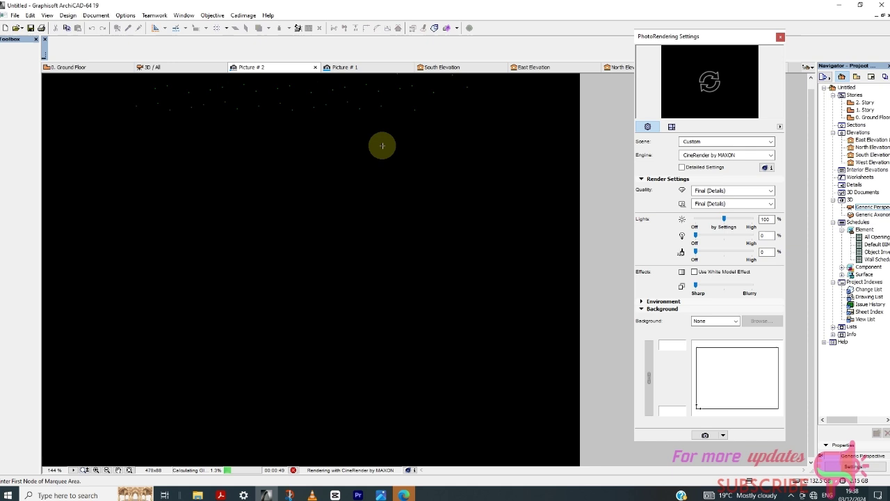
pyautogui.click(351, 67)
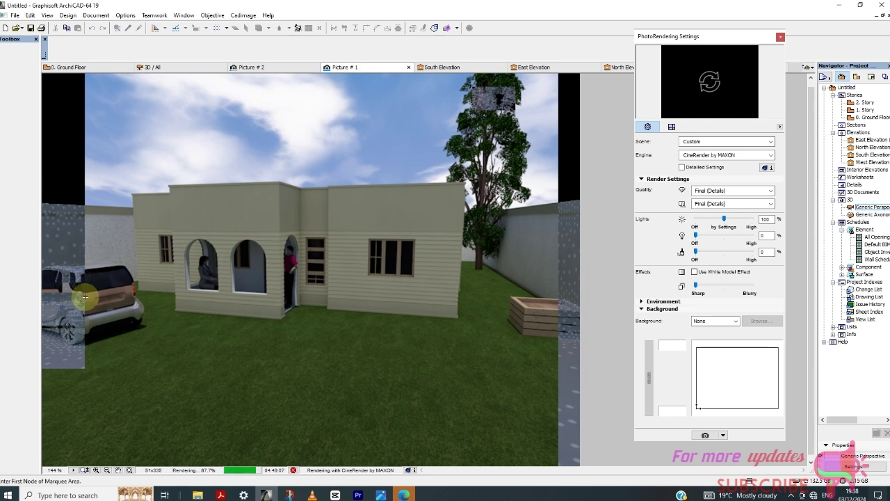
pyautogui.click(75, 284)
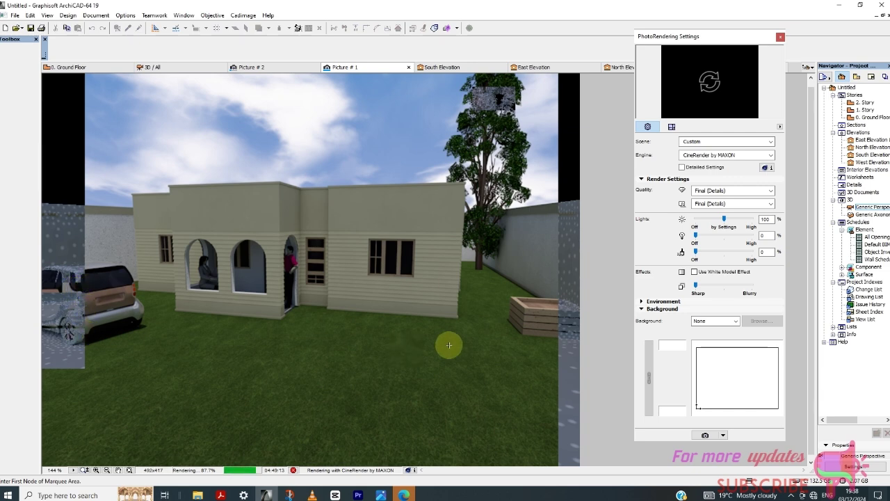
pyautogui.scroll(2, 394, 364)
pyautogui.scroll(-4, 333, 292)
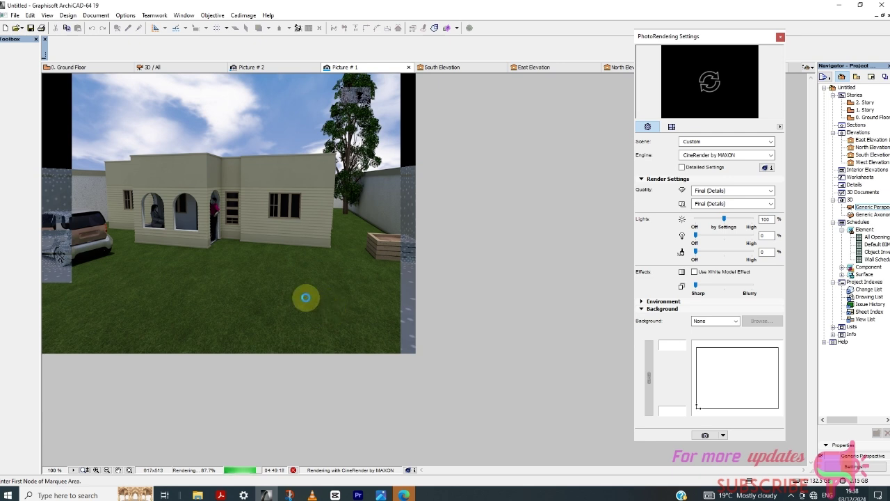
pyautogui.scroll(2, 306, 298)
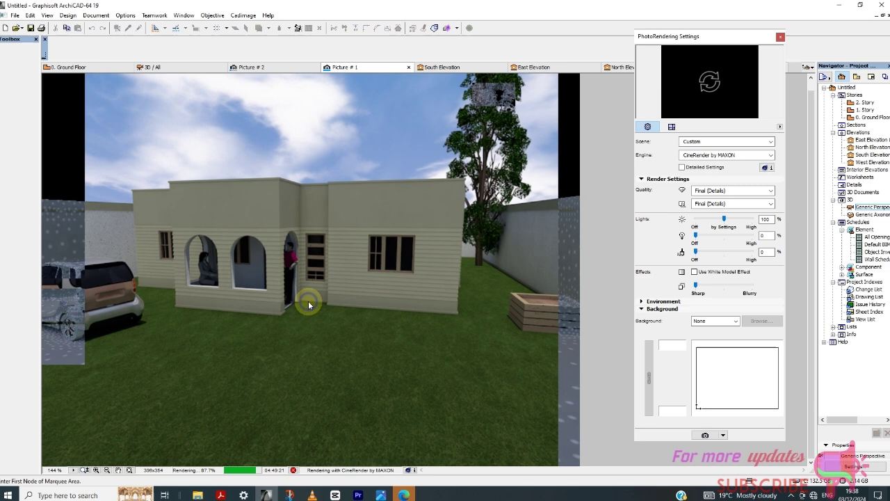
# Save the render via Save as... as a JPEG named 'RENDER HIDDEN ROOF' on the Desktop.
pyautogui.rightClick(309, 305)
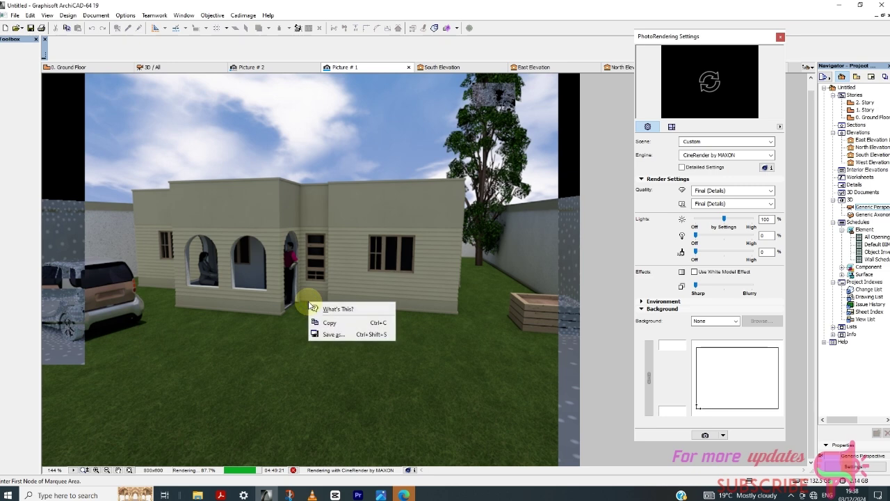
pyautogui.click(339, 335)
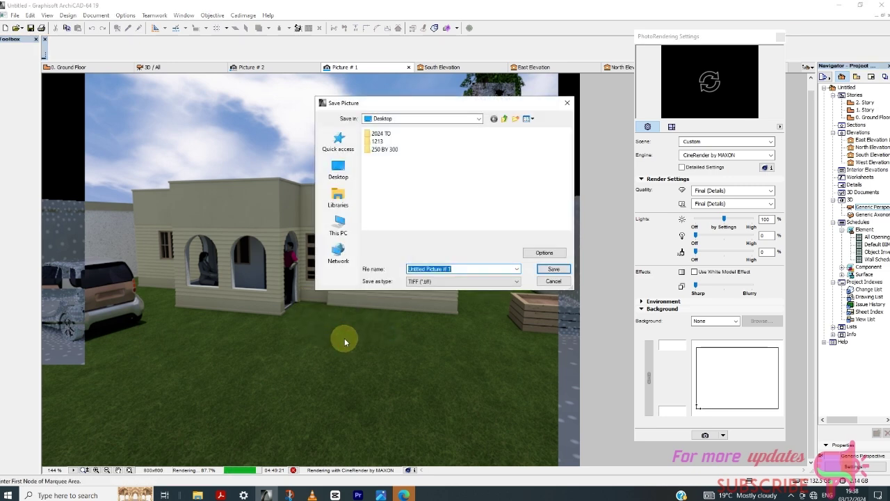
pyautogui.click(454, 282)
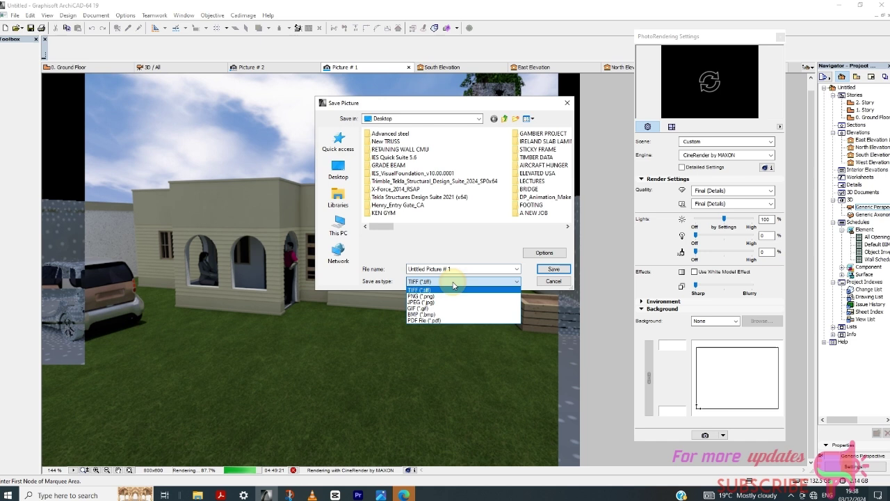
pyautogui.click(444, 303)
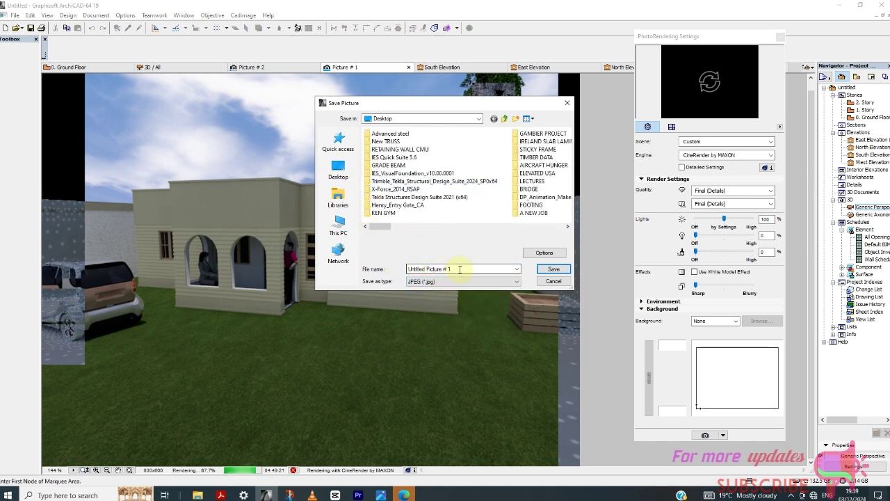
pyautogui.moveTo(459, 269); pyautogui.dragTo(394, 279)
pyautogui.write('REN')
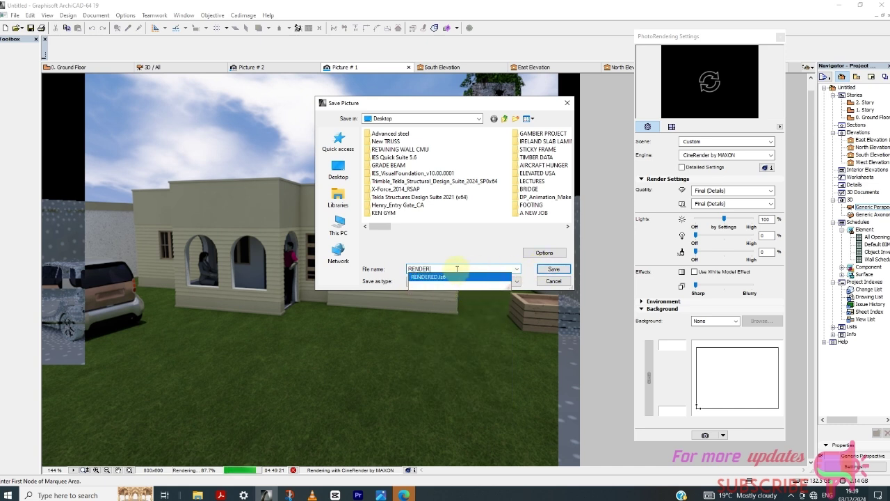
pyautogui.write('DER ')
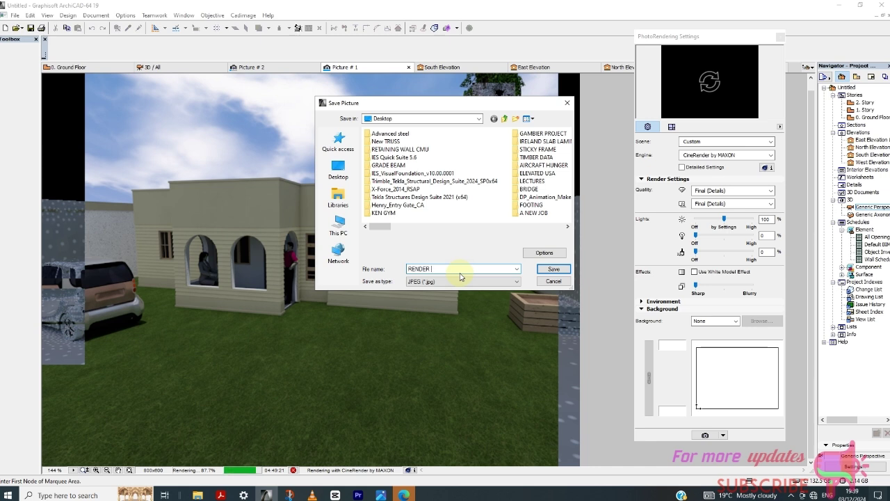
pyautogui.write('HIDDEN ROOF')
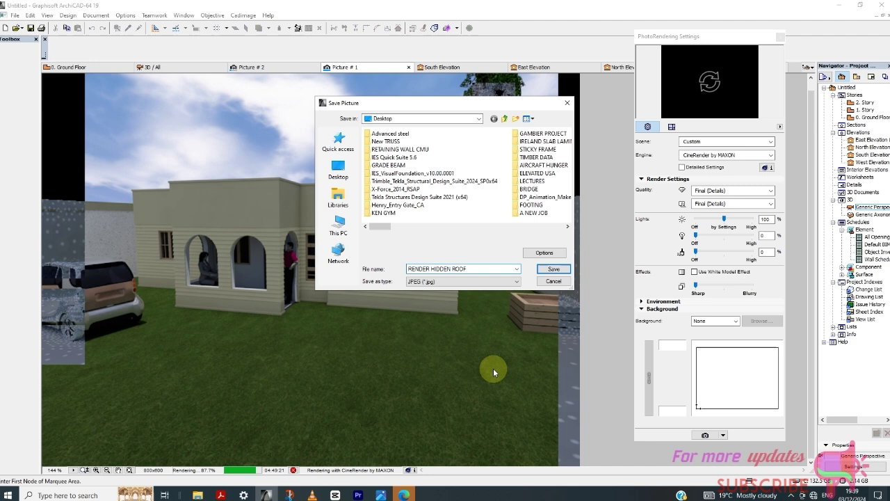
pyautogui.click(554, 270)
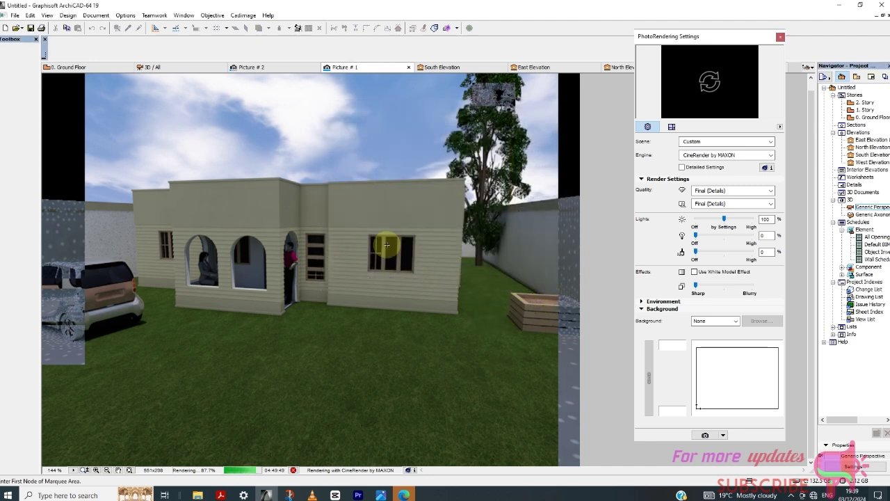
# Compare Picture #2 with the finished house render, then open File Explorer from the taskbar.
pyautogui.scroll(-2, 348, 243)
pyautogui.scroll(2, 209, 173)
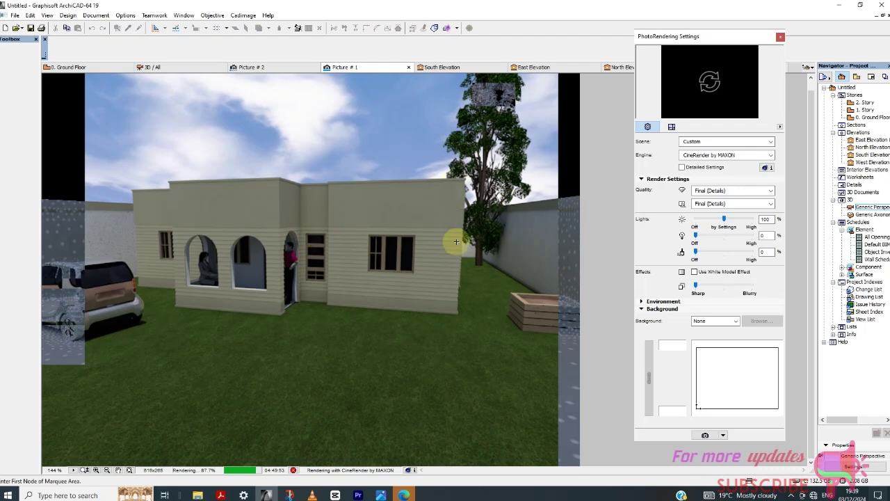
pyautogui.click(255, 66)
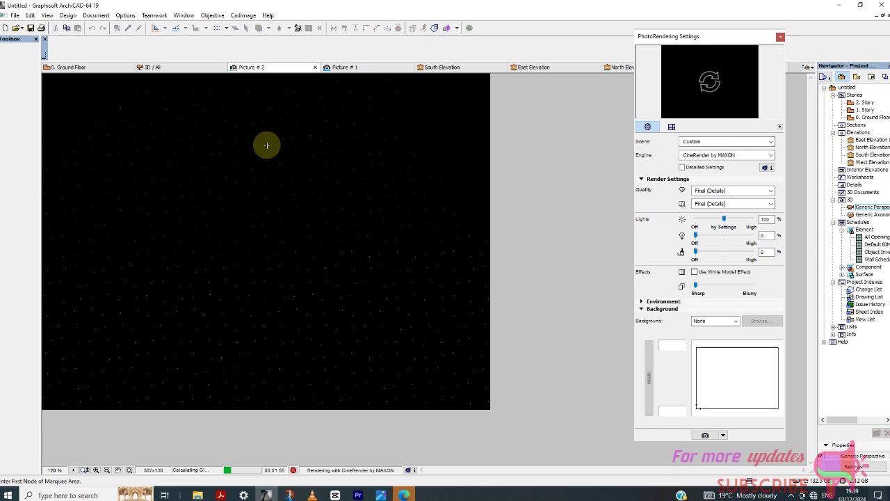
pyautogui.click(351, 67)
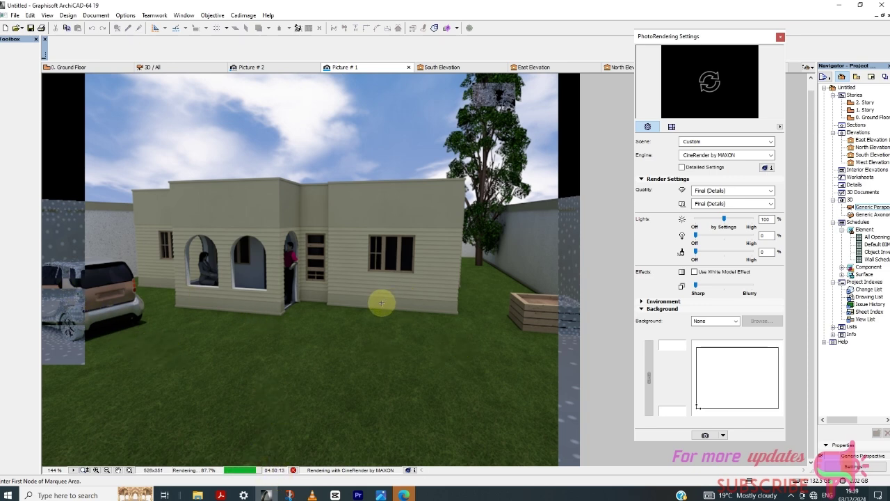
pyautogui.scroll(2, 199, 219)
pyautogui.scroll(-2, 251, 251)
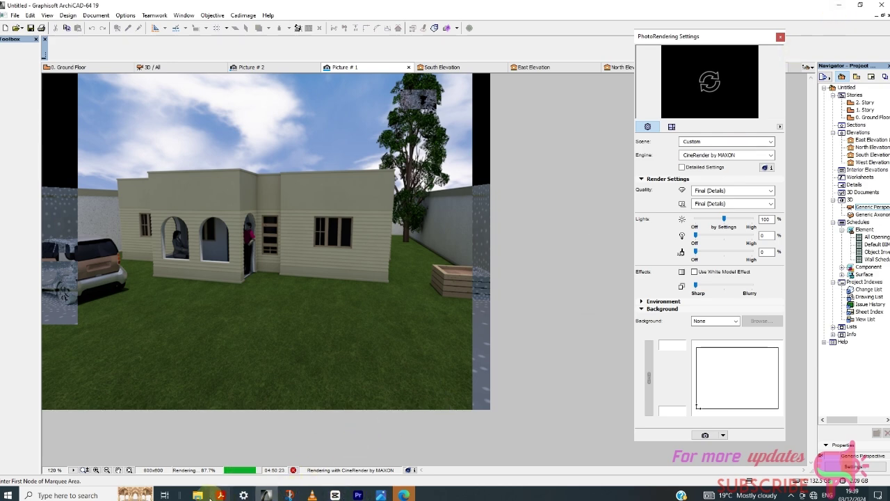
pyautogui.click(199, 494)
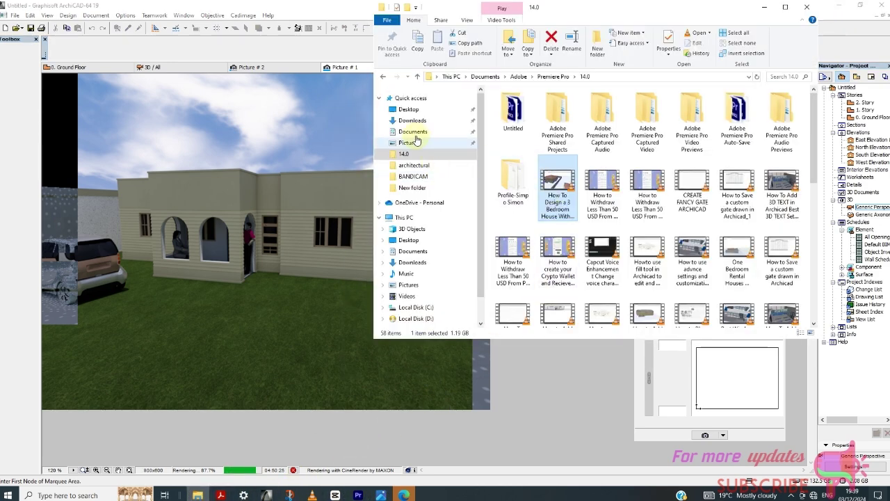
# Go to the Desktop folder and select the saved RENDER HIDDEN ROOF.jpg image.
pyautogui.click(409, 109)
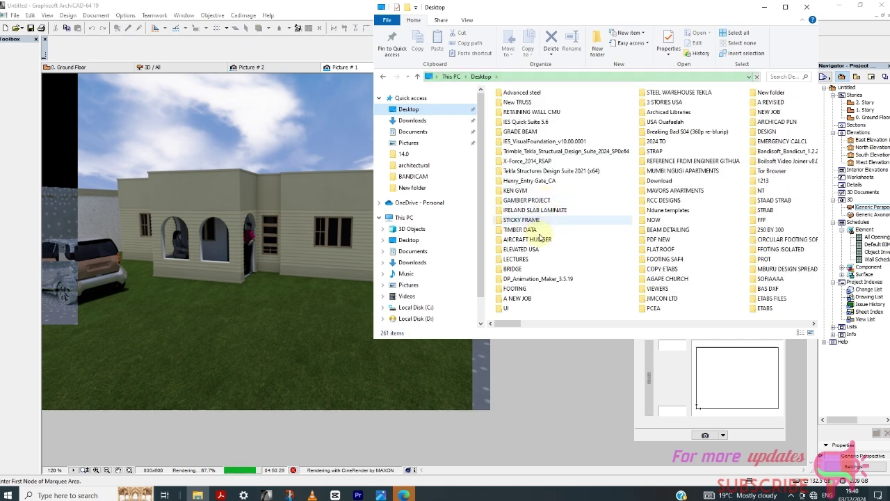
pyautogui.hscroll(1, 574, 143)
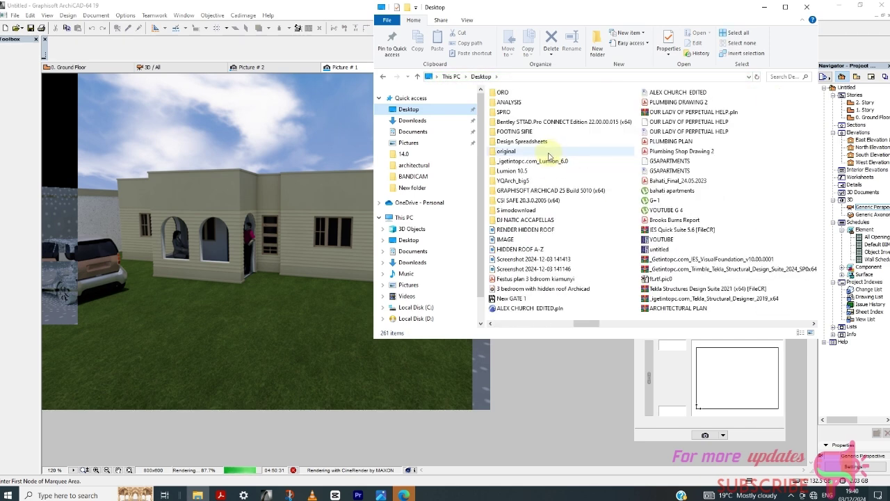
pyautogui.click(519, 230)
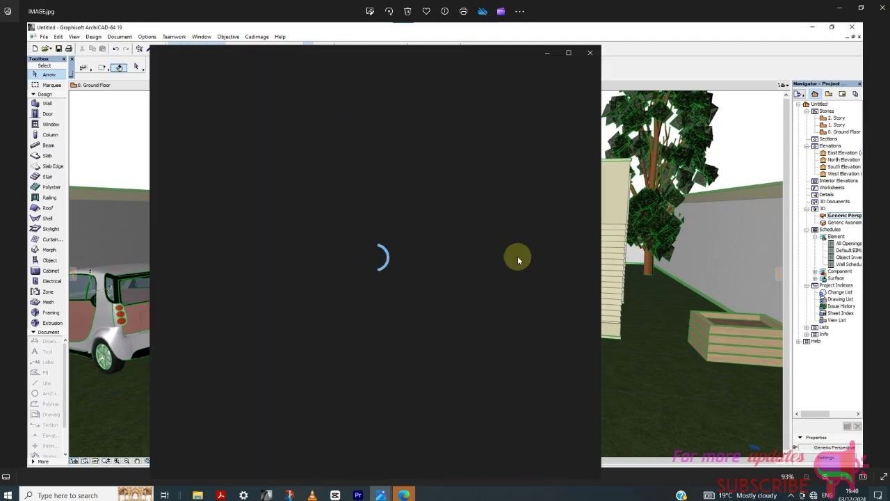
# Maximize the Photos window and zoom in and out of the house render.
pyautogui.click(564, 59)
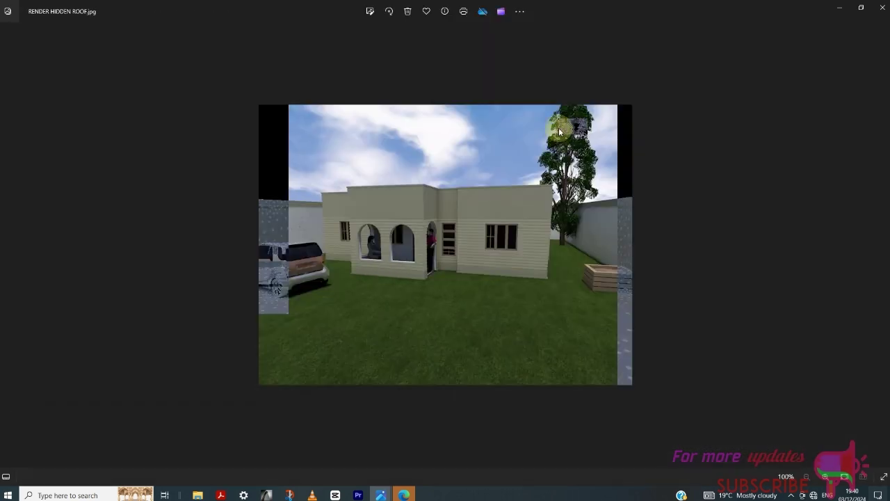
pyautogui.scroll(3, 477, 242)
pyautogui.scroll(1, 449, 251)
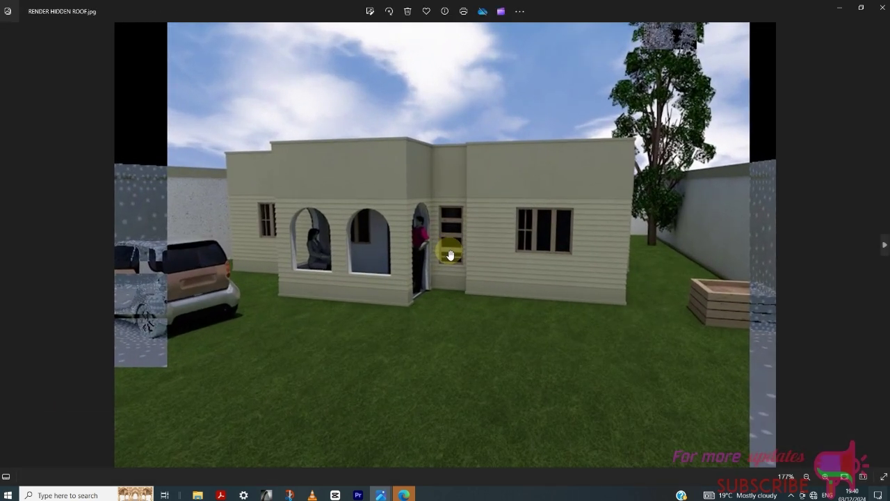
pyautogui.scroll(-3, 455, 261)
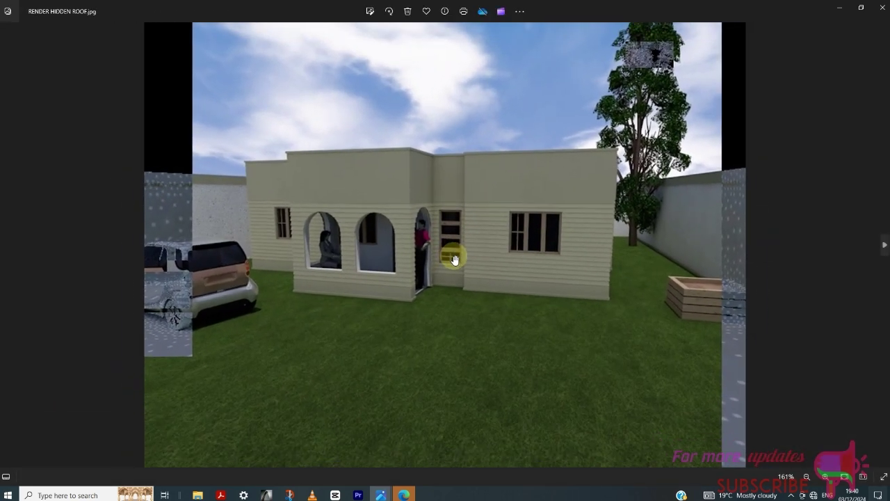